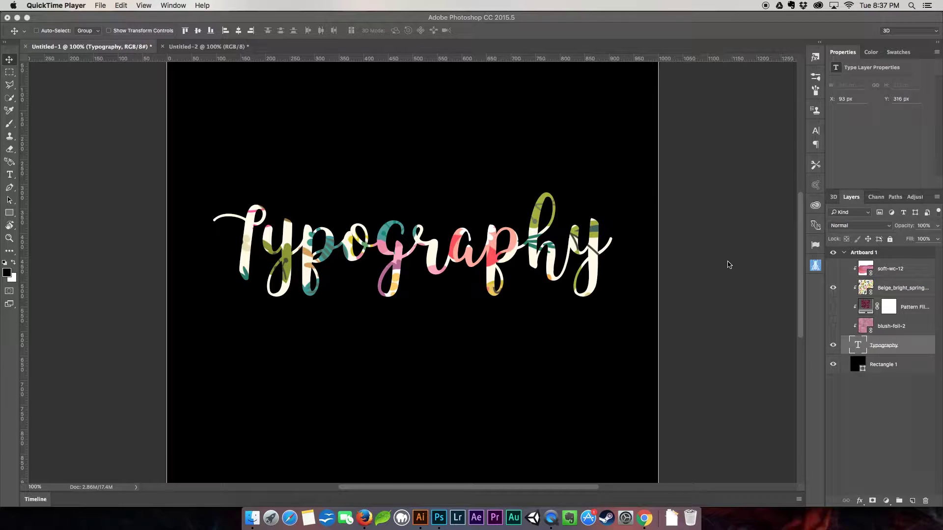
Add a 'Typography' text layer in the middle of the blank Untitled-2 document
left_click(202, 48)
left_click(202, 47)
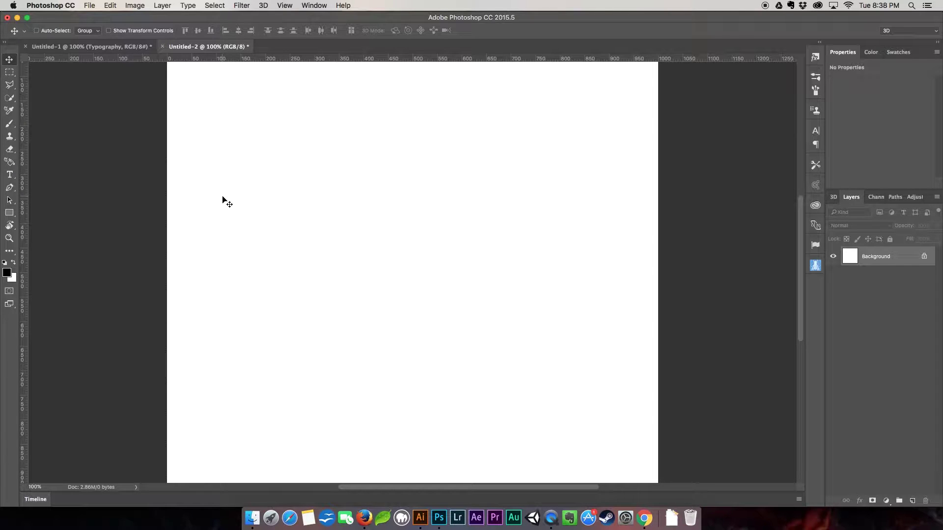
key("t")
left_click(226, 254)
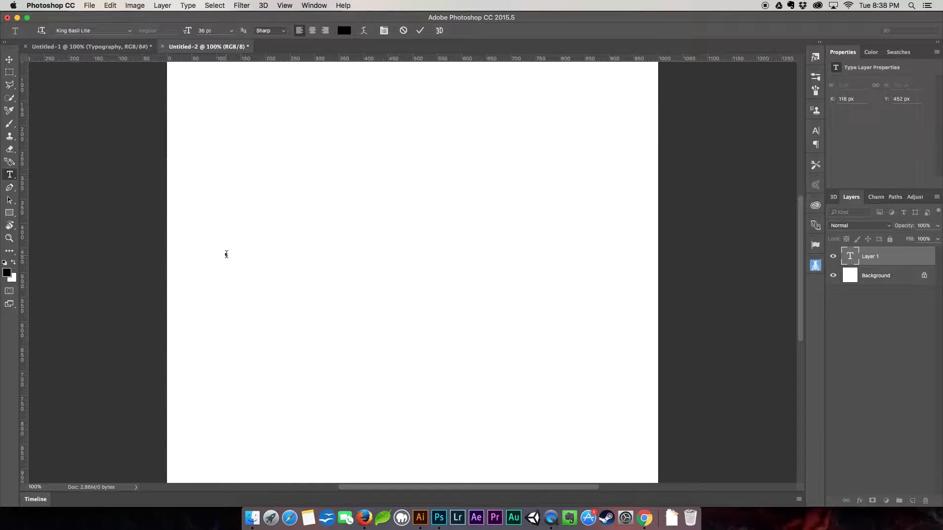
type("Typo")
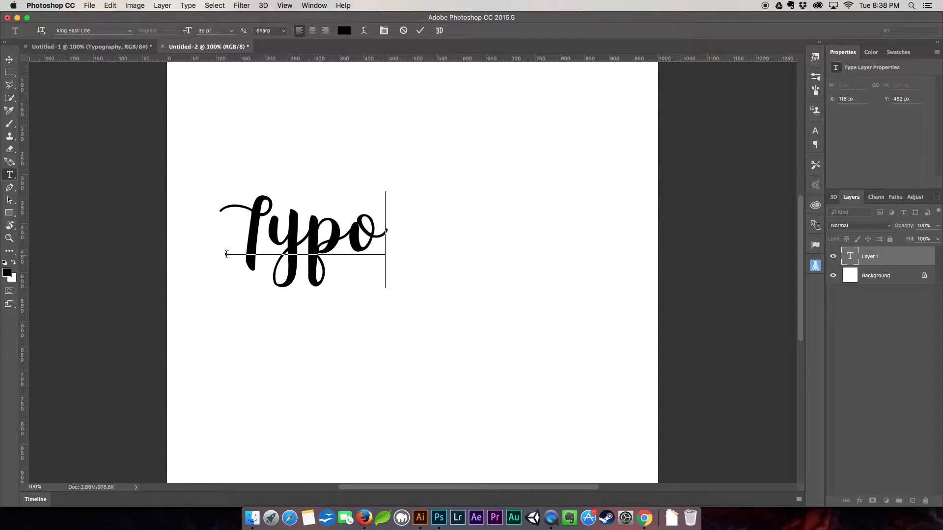
type("graphy")
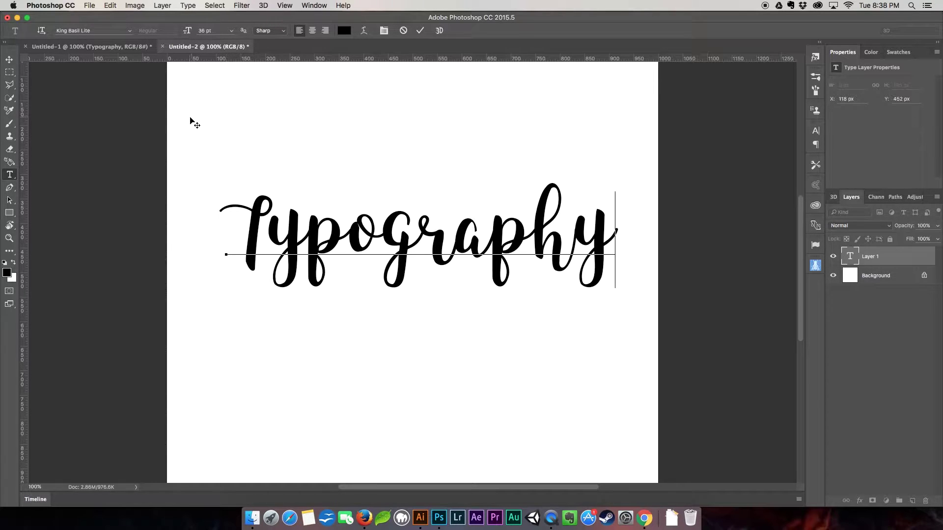
left_click(421, 31)
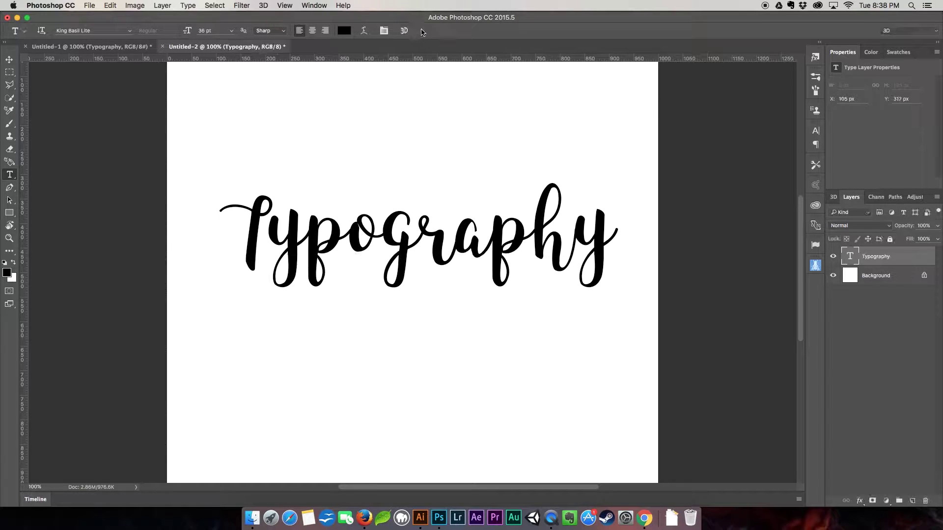
Nudge the Typography text slightly left and down on the canvas
key("v")
left_click_drag(458, 242, 448, 254)
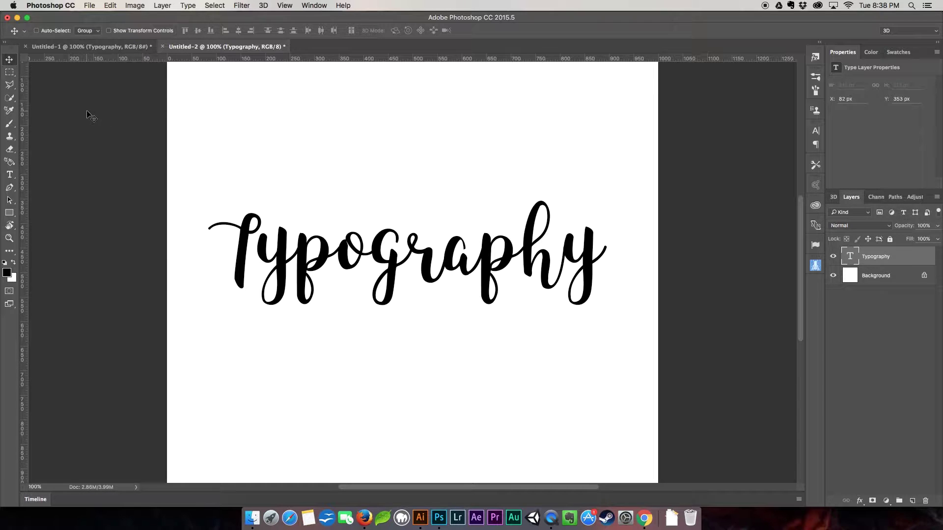
left_click(90, 6)
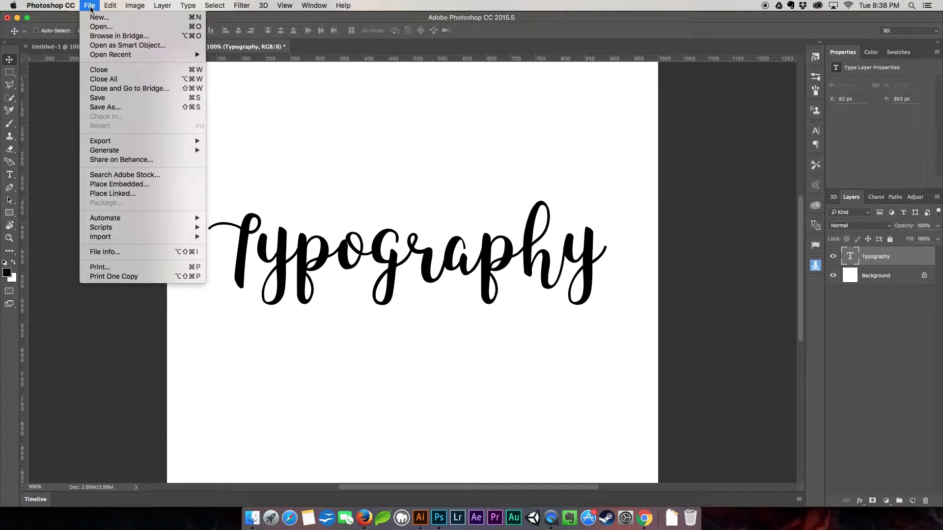
Place soft-wc-12.jpg from the ClippingMask folder as a linked layer above the Typography text
left_click(119, 194)
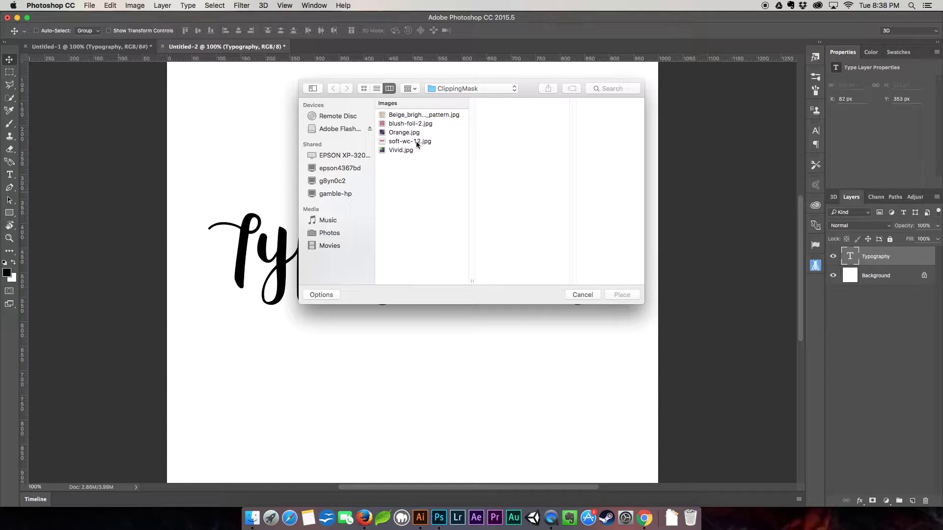
left_click(411, 142)
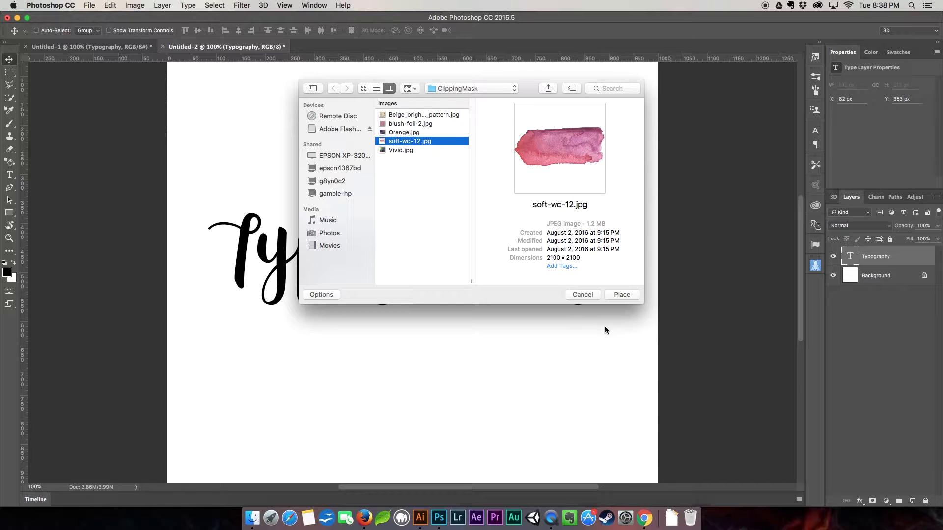
left_click(627, 298)
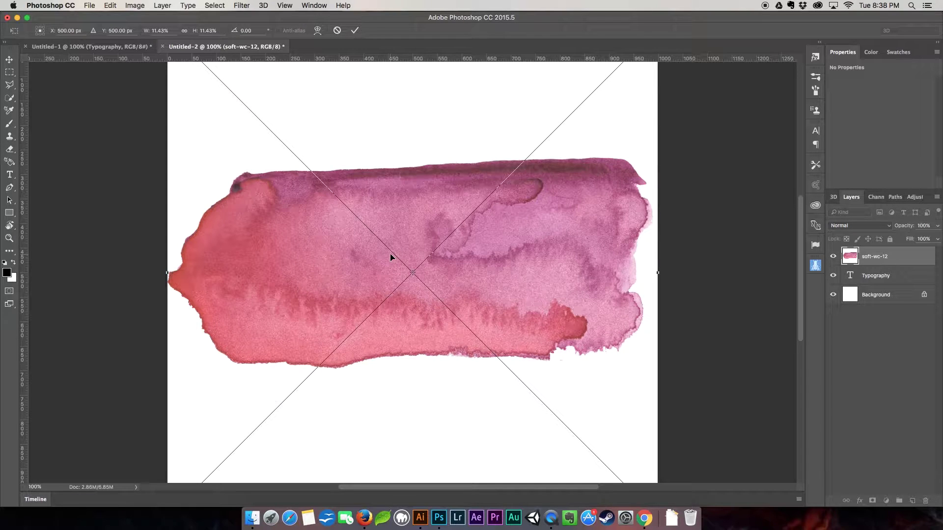
Enlarge the soft-wc-12 watercolour to span the canvas width and move it over the text
key("super+minus")
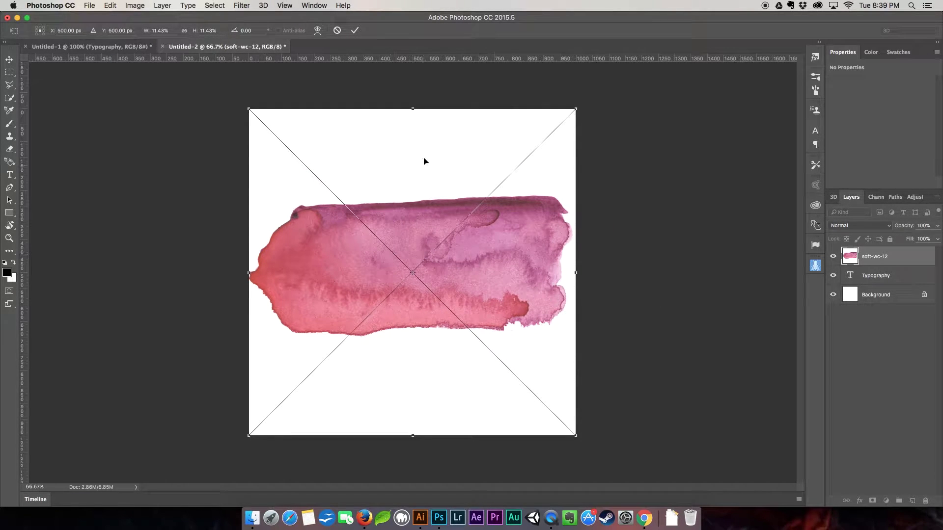
left_click_drag(248, 107, 74, 3)
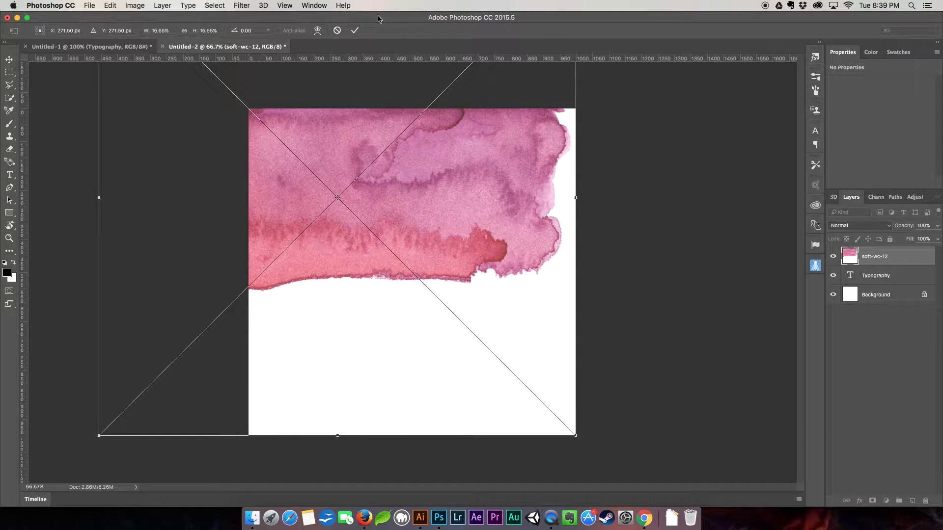
left_click(355, 31)
left_click_drag(459, 253, 535, 293)
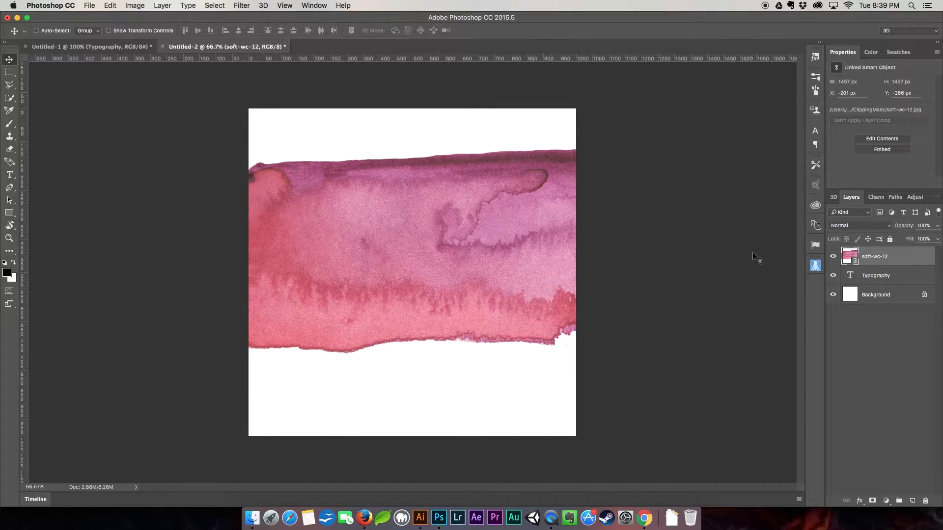
right_click(901, 260)
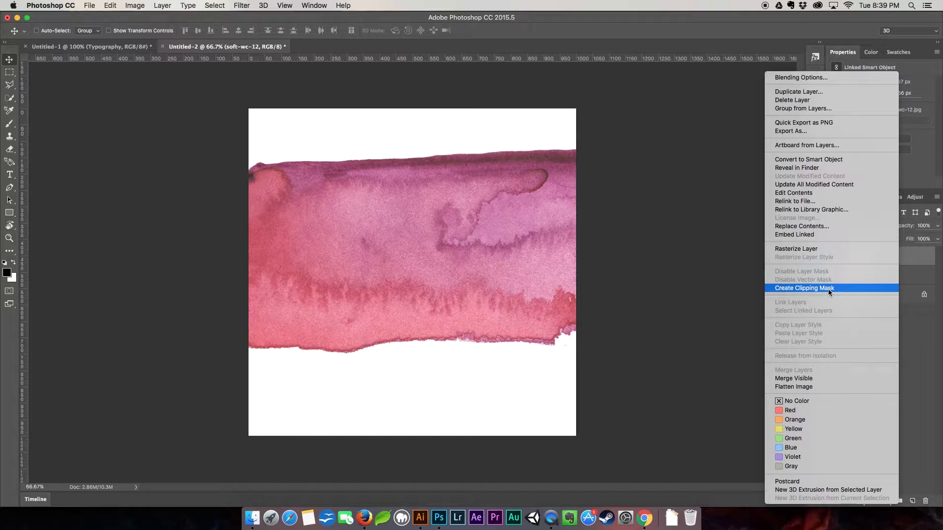
Clip the soft-wc-12 watercolour to the Typography text and shift the texture down
left_click(590, 277)
key("super+alt+g")
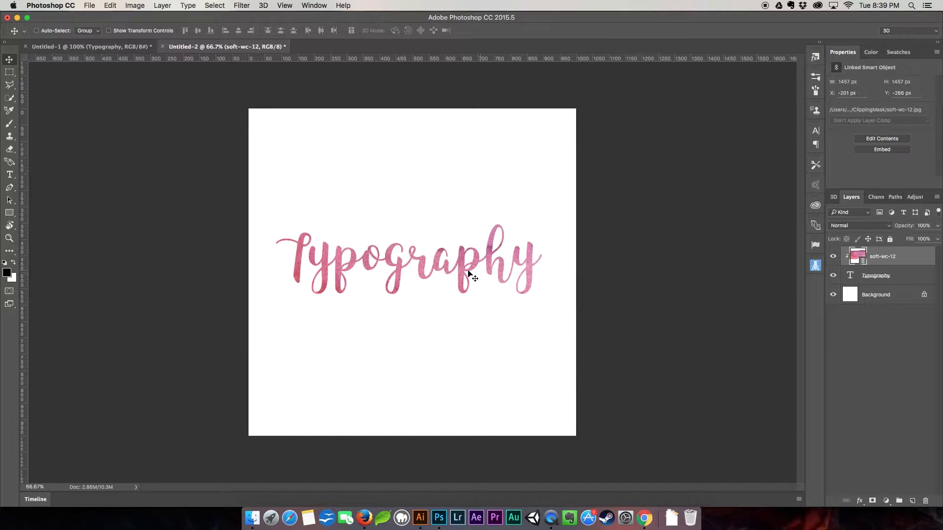
left_click_drag(461, 264, 429, 335)
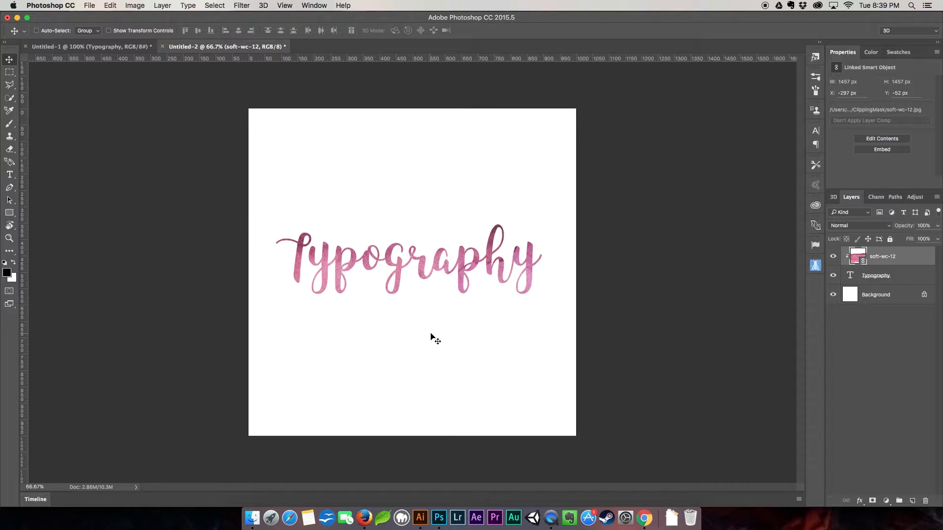
Inspect the watercolour-filled letters up close, then hide the soft-wc-12 layer
key("super+equal")
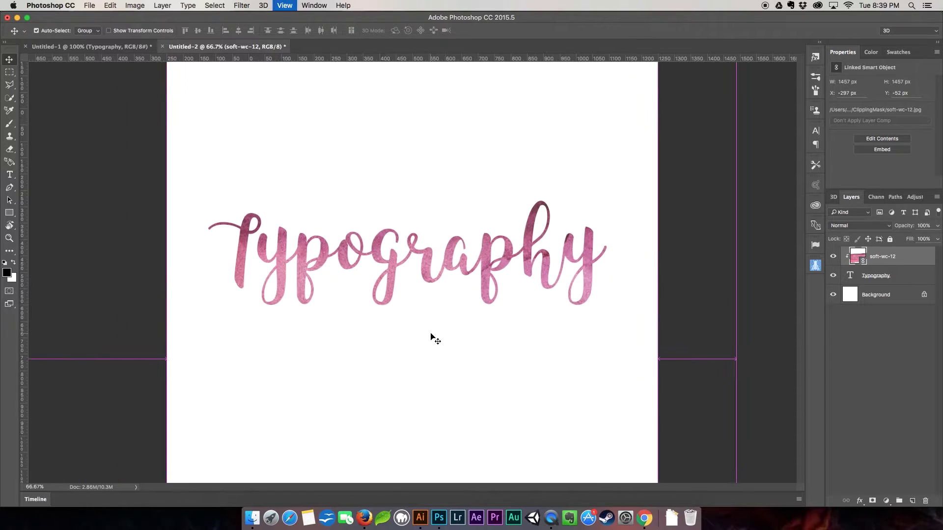
key("super+equal")
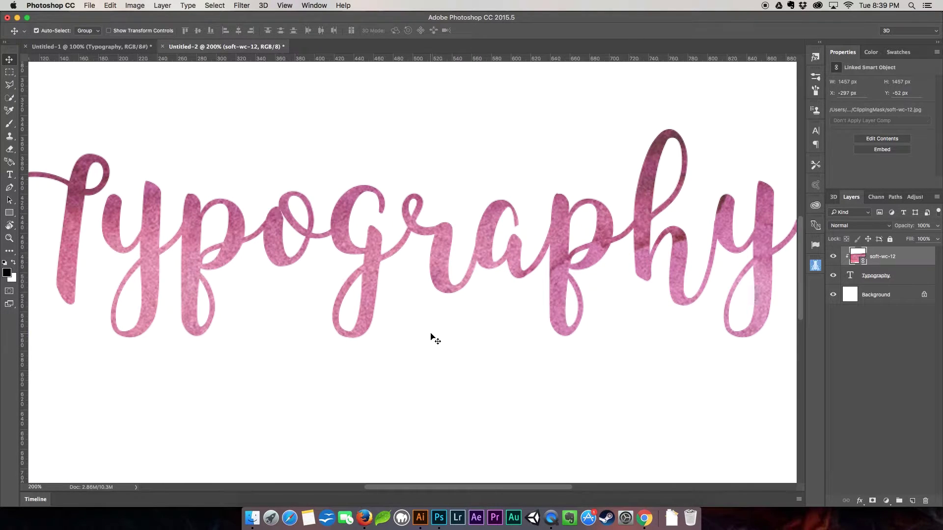
key("super+minus")
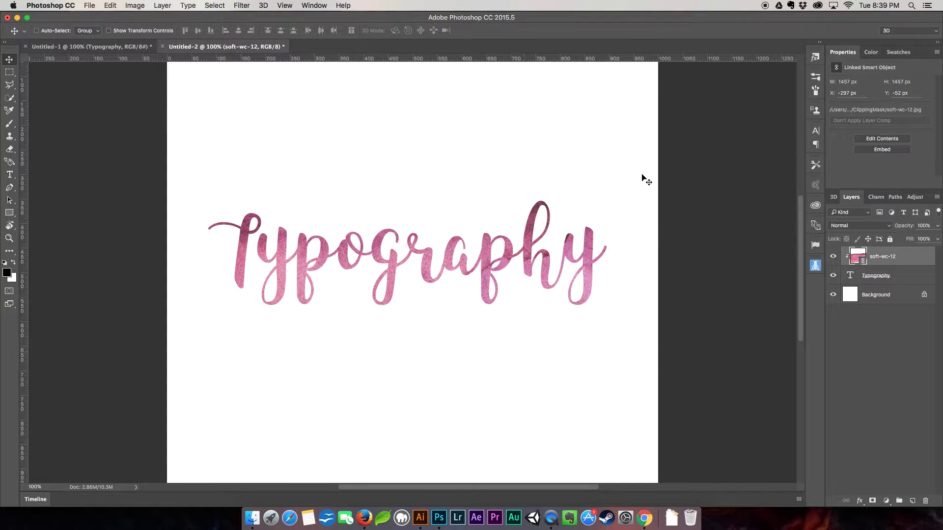
left_click(833, 258)
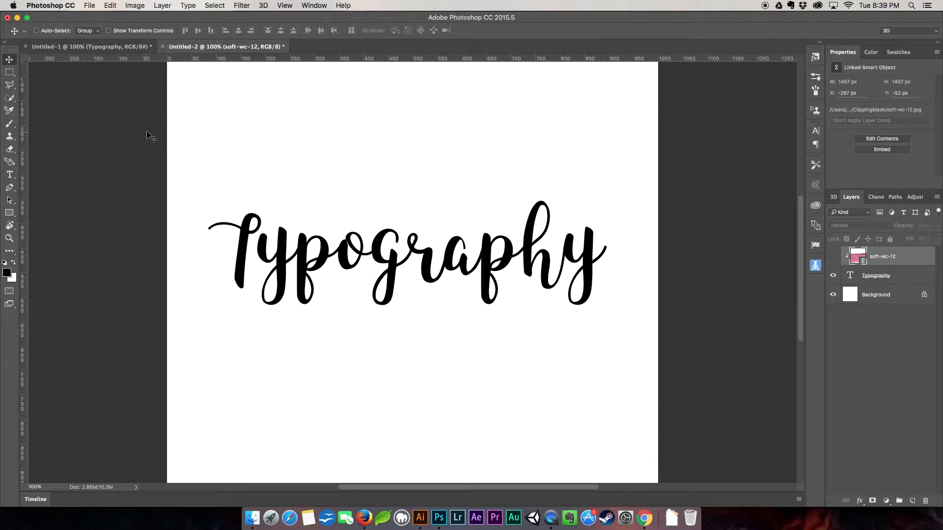
Create a new Pattern Fill 1 layer
left_click(162, 6)
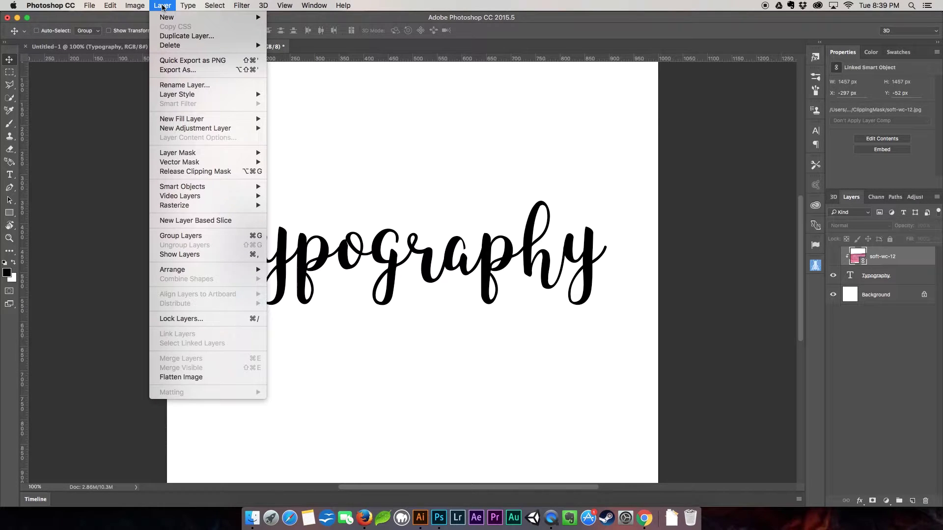
mouse_move(194, 122)
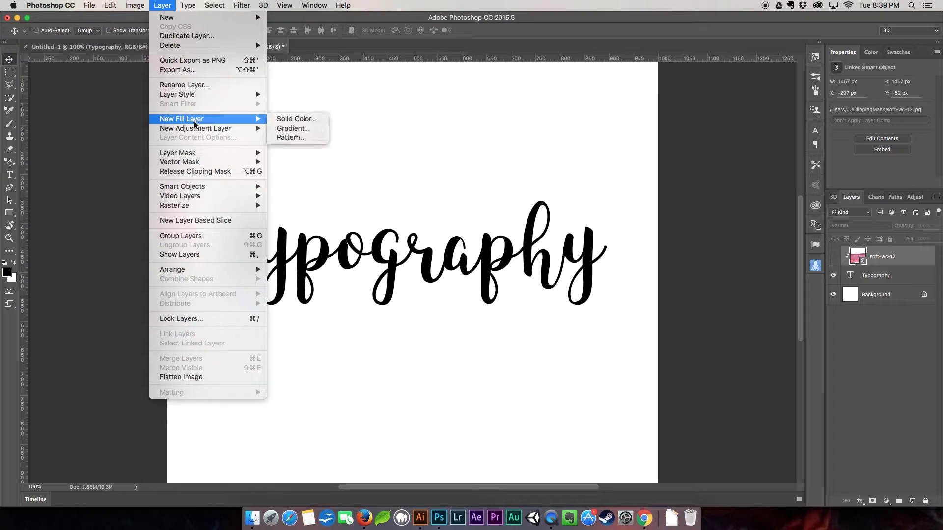
left_click(290, 138)
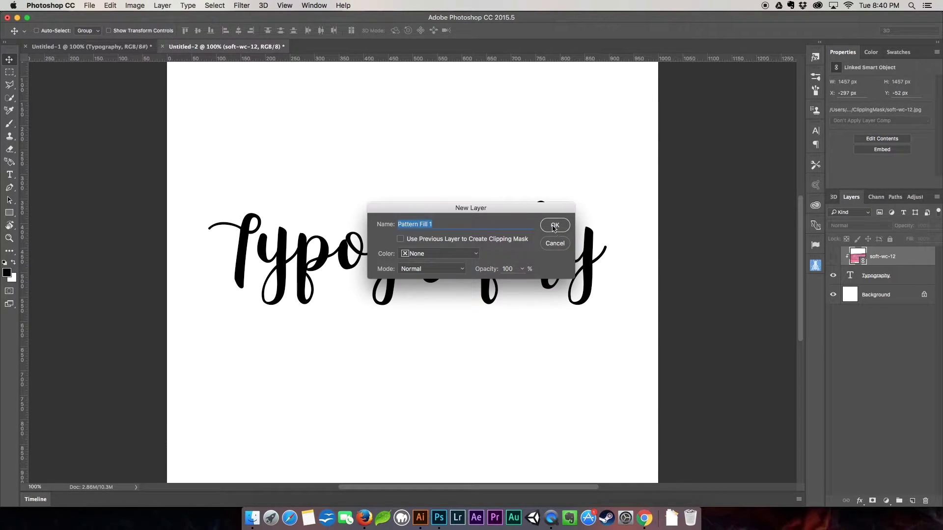
left_click(554, 225)
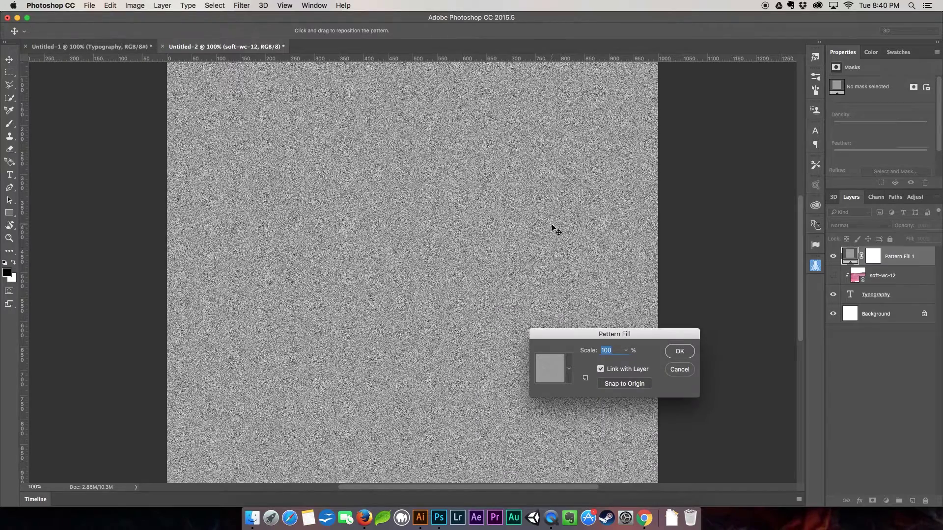
Use the darker magenta glitter pattern at 50% scale for the fill
left_click(569, 368)
scroll(565, 429, "down", 2)
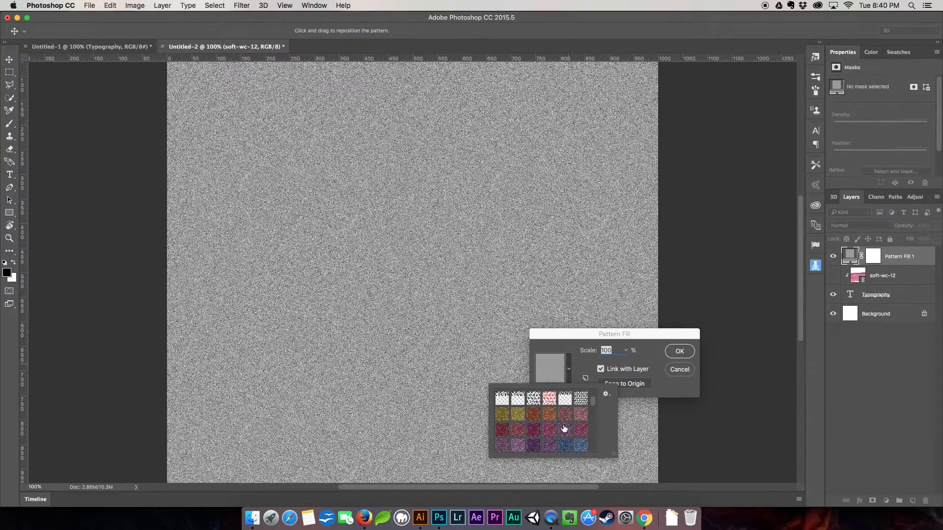
left_click(550, 431)
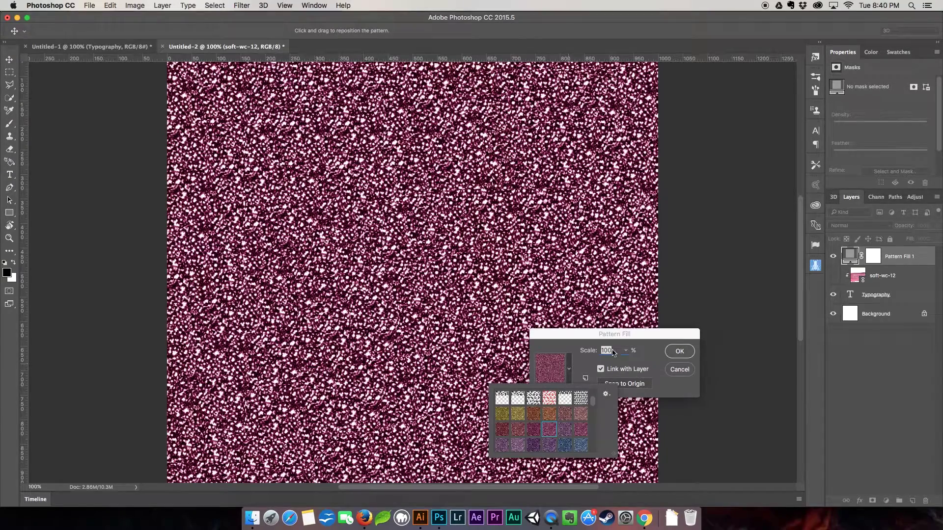
left_click(539, 431)
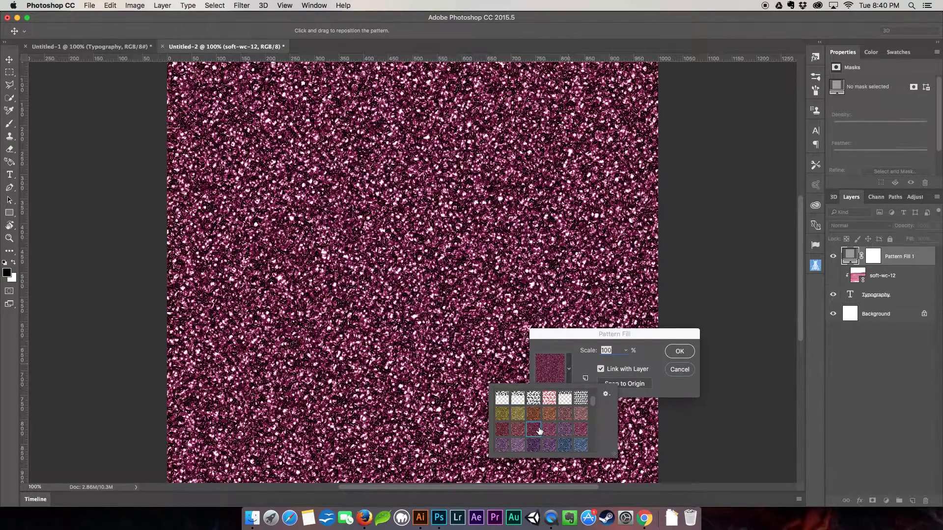
left_click(615, 351)
type("80")
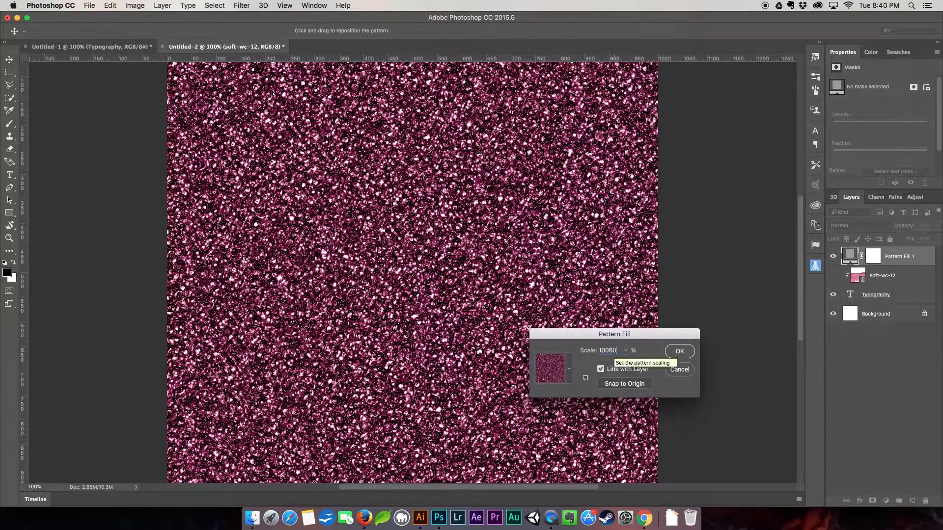
double_click(609, 351)
type("80")
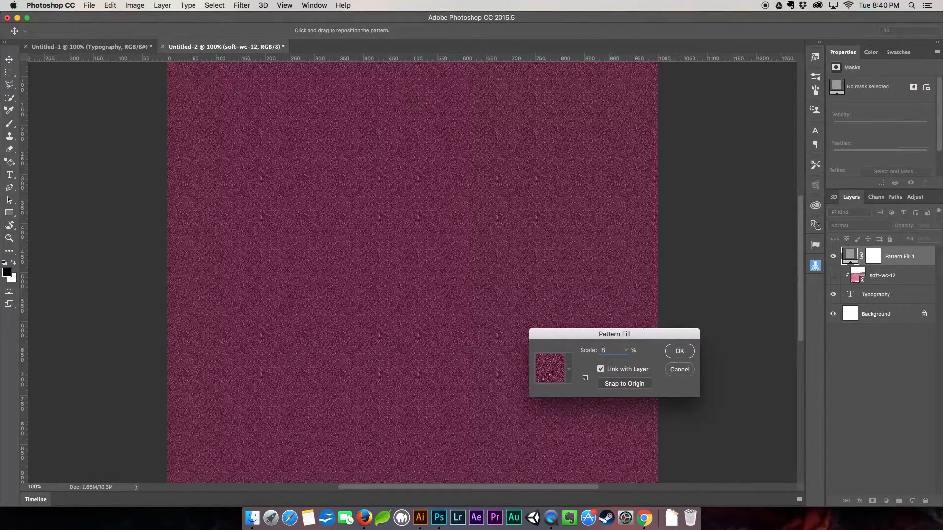
key("BackSpace")
key("BackSpace")
type("50")
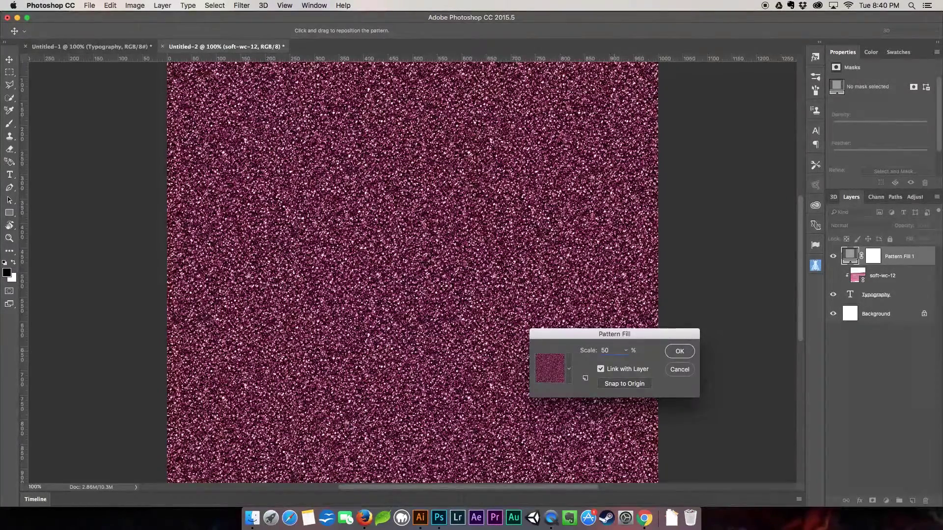
left_click(686, 352)
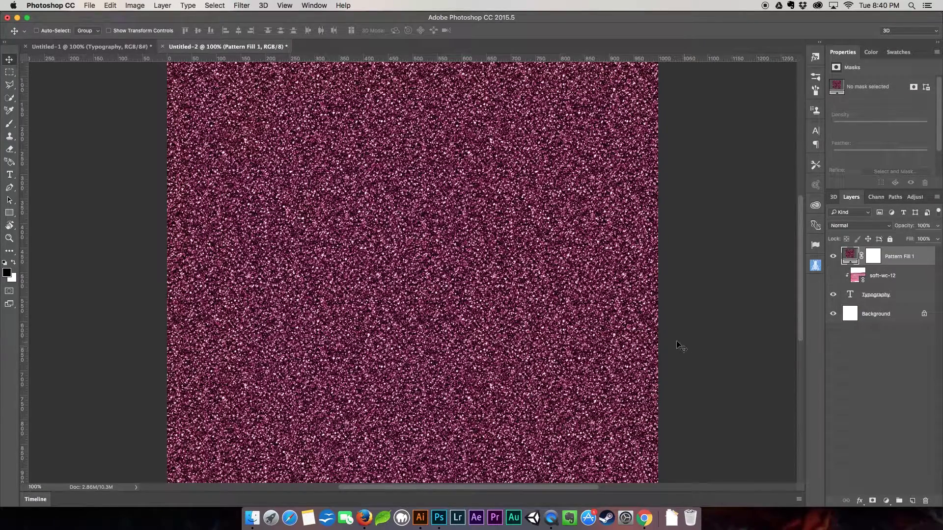
Clip Pattern Fill 1 to the Typography text, reposition the glitter, then hide the layer
right_click(924, 259)
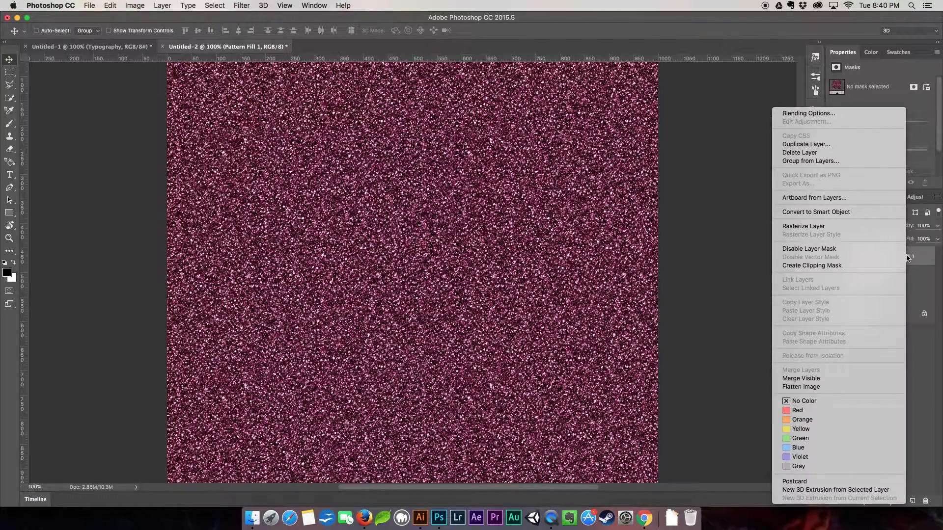
left_click(826, 265)
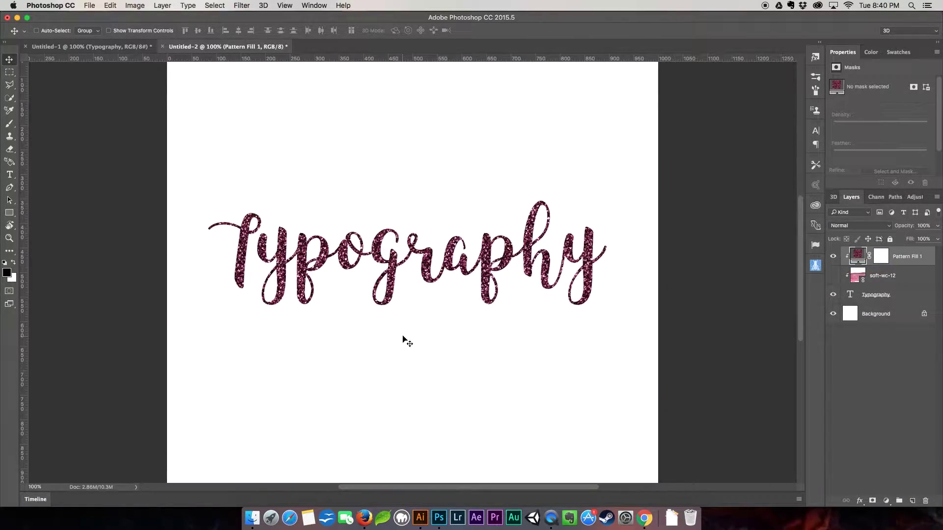
left_click_drag(436, 273, 392, 280)
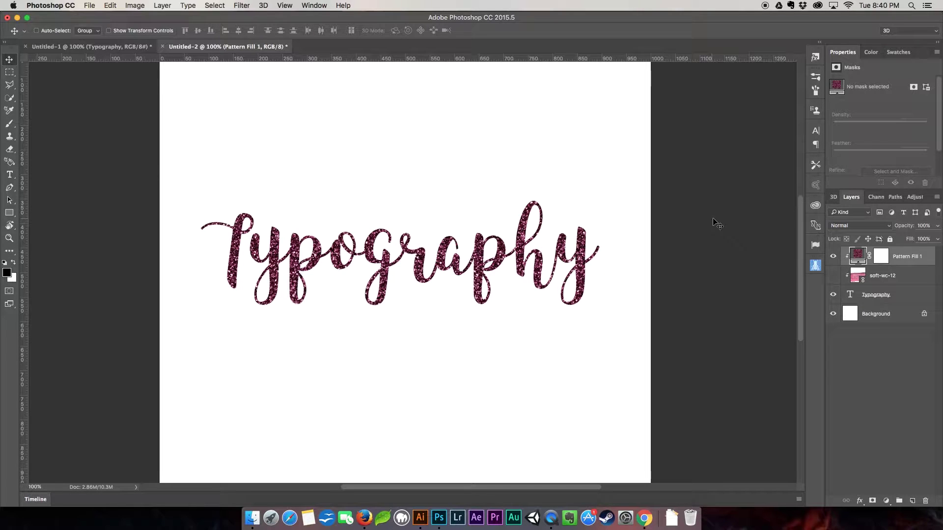
left_click(833, 256)
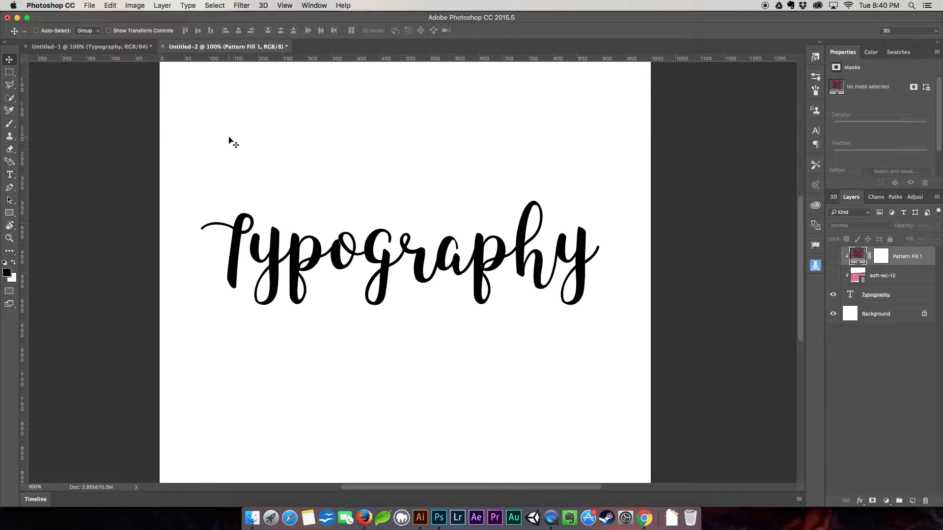
Place Beige_bright_spring_floral_pattern.jpg as a linked layer covering the whole canvas
left_click(90, 6)
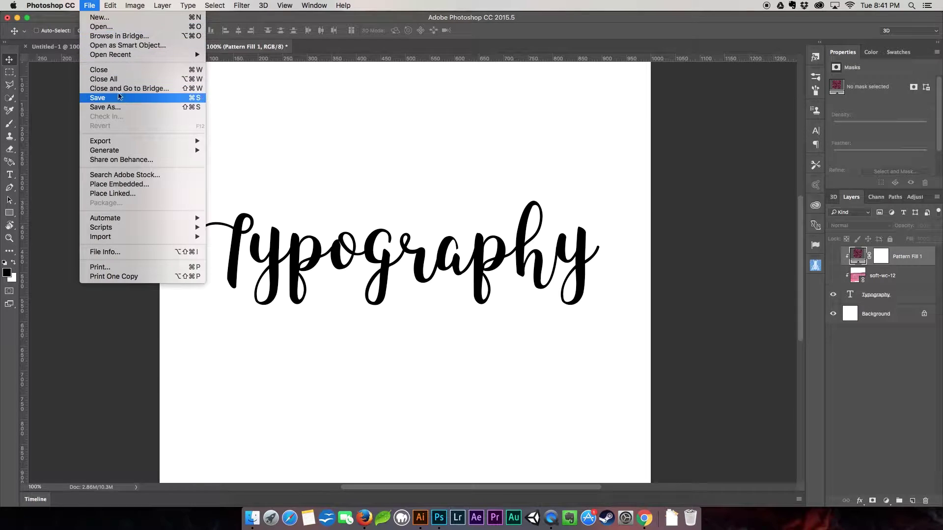
left_click(113, 194)
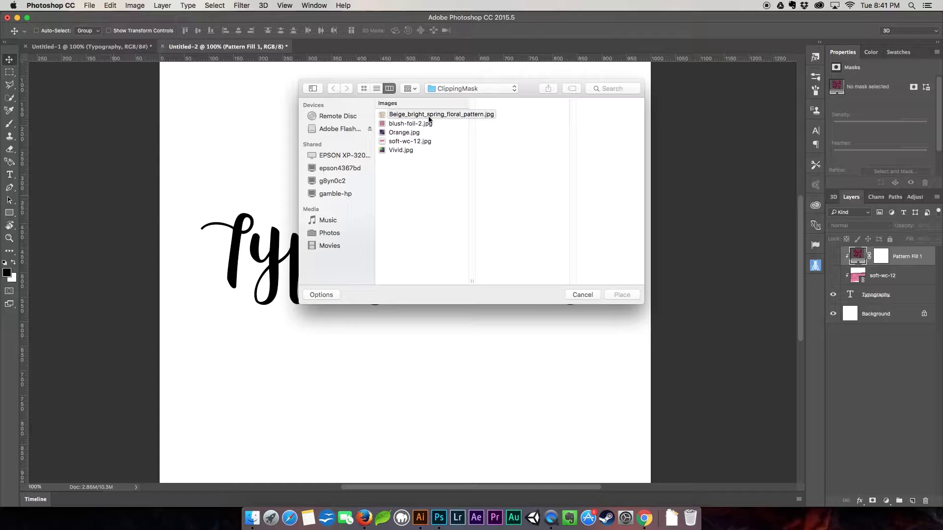
left_click(428, 116)
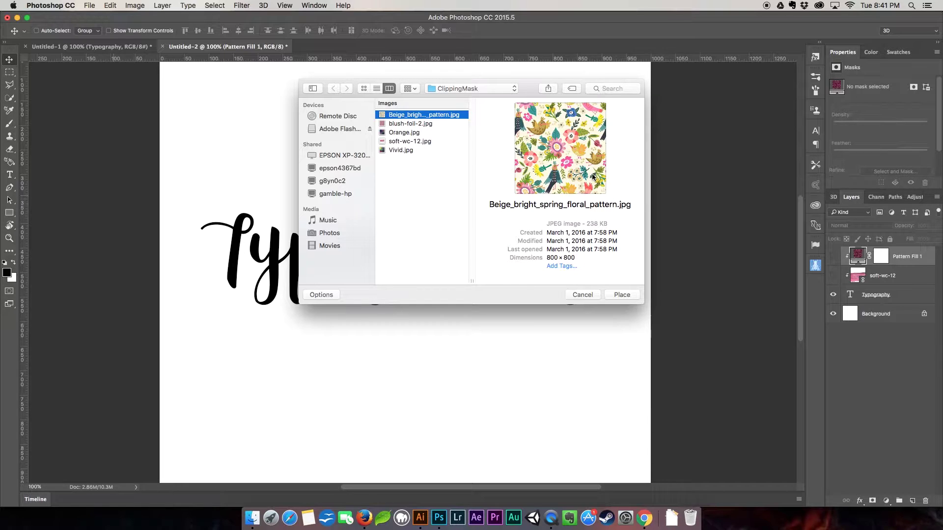
left_click(621, 294)
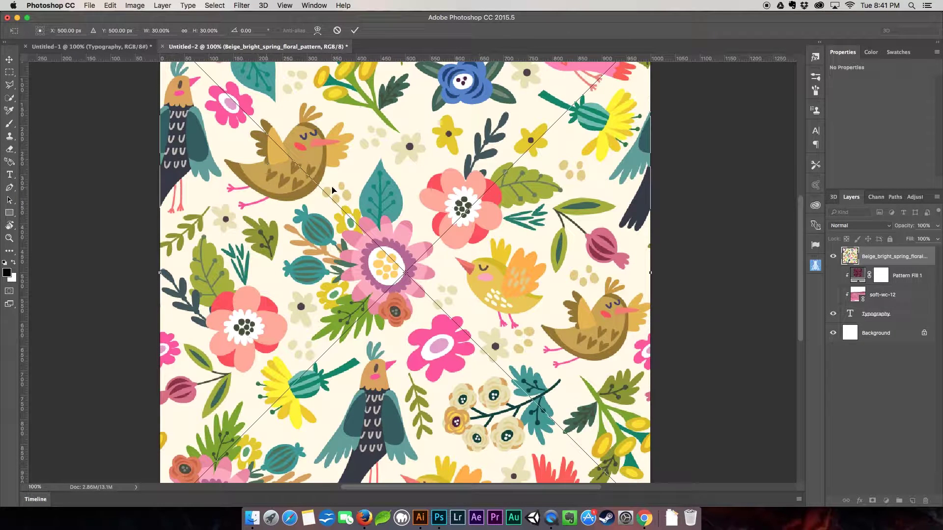
left_click(354, 31)
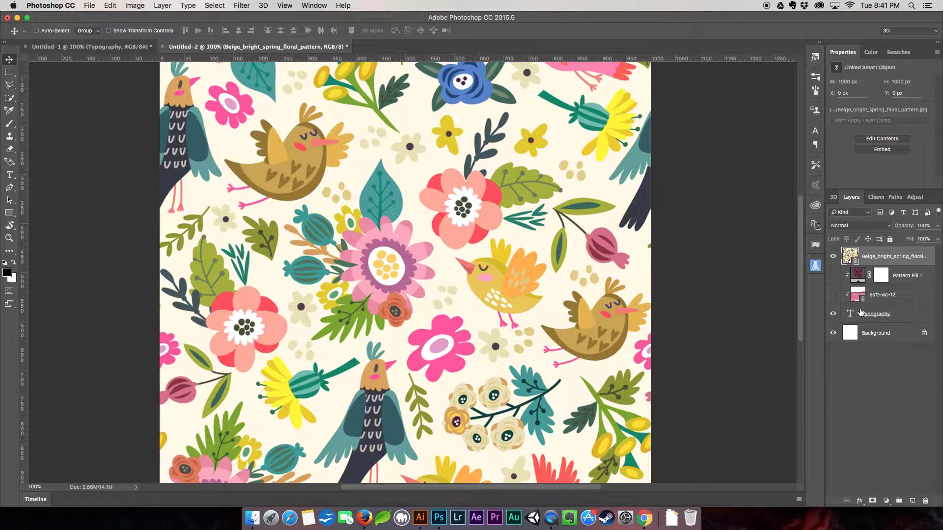
Clip the floral layer to the Typography text and shift the pattern to 13 px, 42 px
right_click(905, 253)
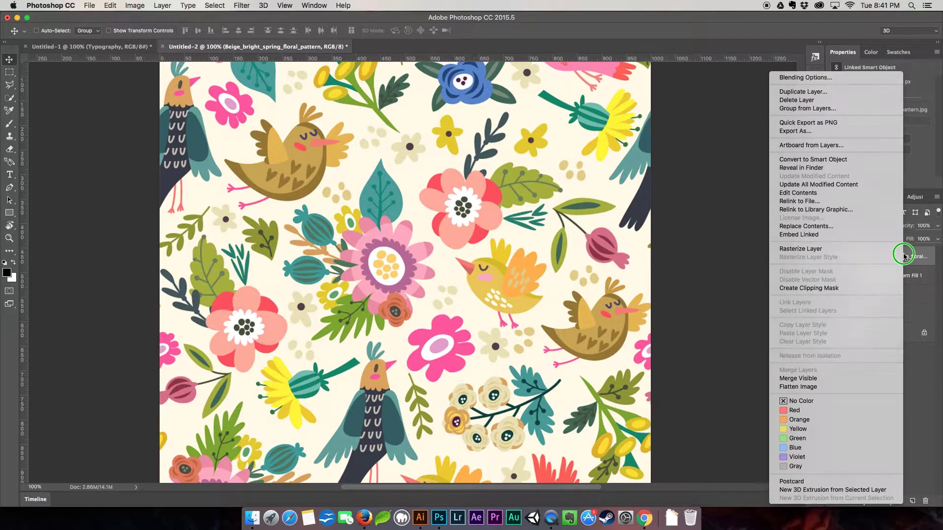
left_click(824, 288)
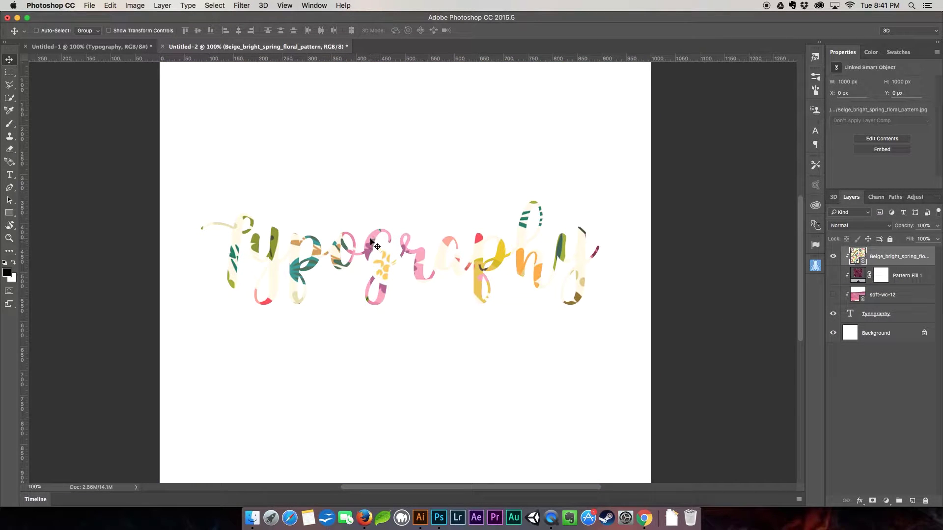
mouse_move(376, 249)
left_mouse_down()
mouse_move(396, 301)
mouse_move(400, 257)
mouse_move(366, 246)
mouse_move(398, 256)
mouse_move(372, 257)
mouse_move(378, 262)
left_mouse_up()
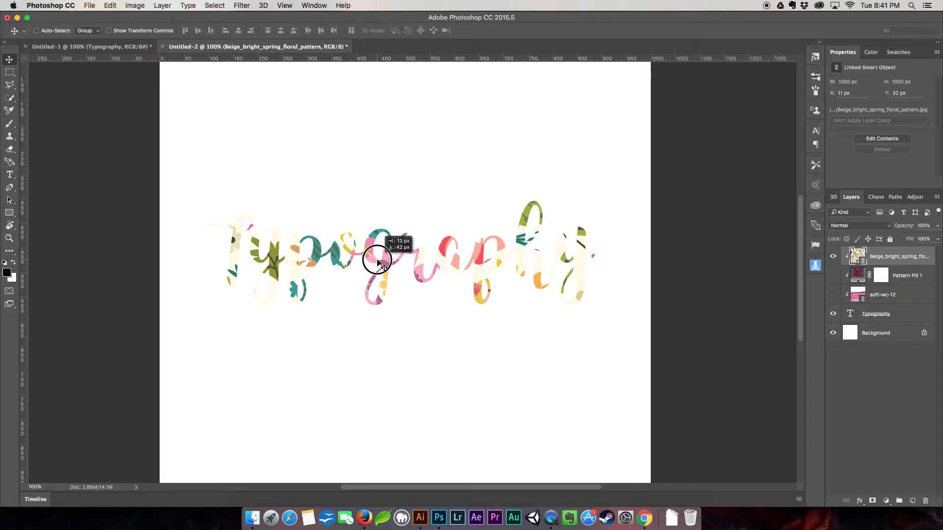
left_click_drag(378, 260, 378, 260)
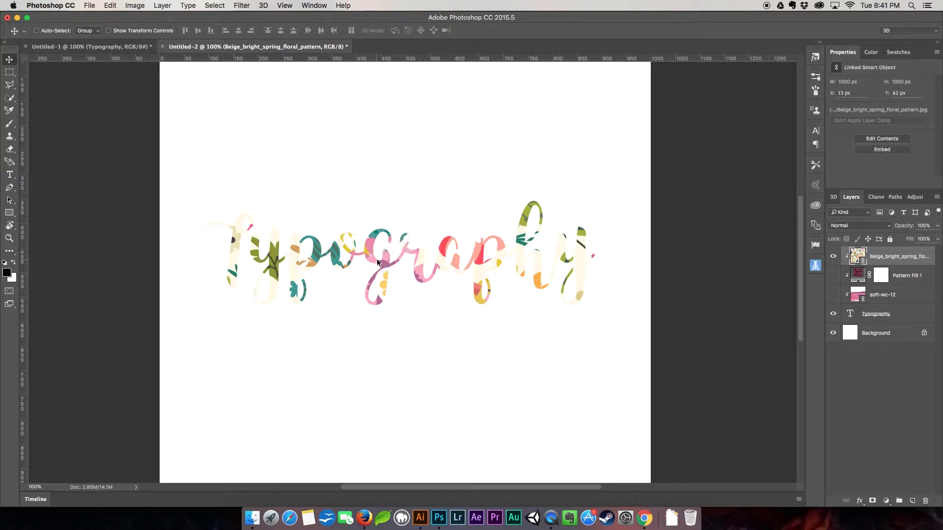
left_click(10, 213)
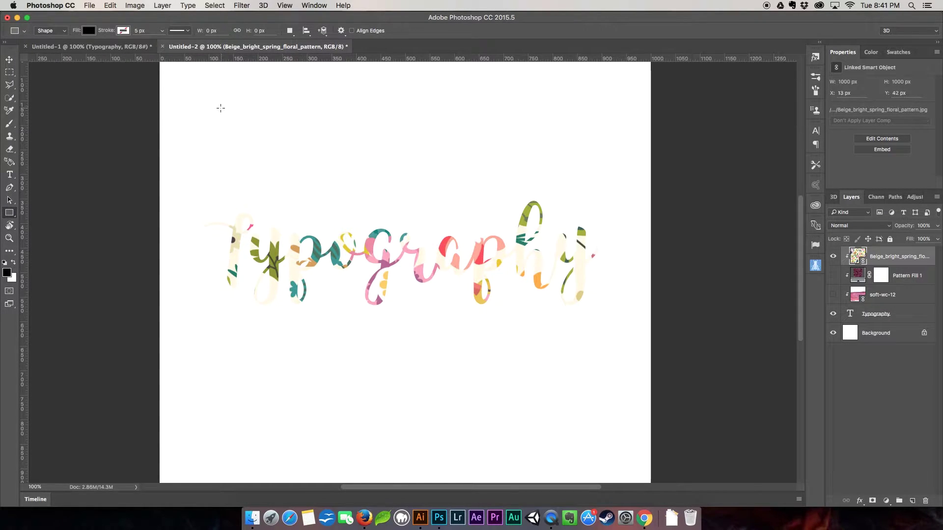
Draw a black rectangle over the whole canvas and move Rectangle 1 below Typography
key("super+minus")
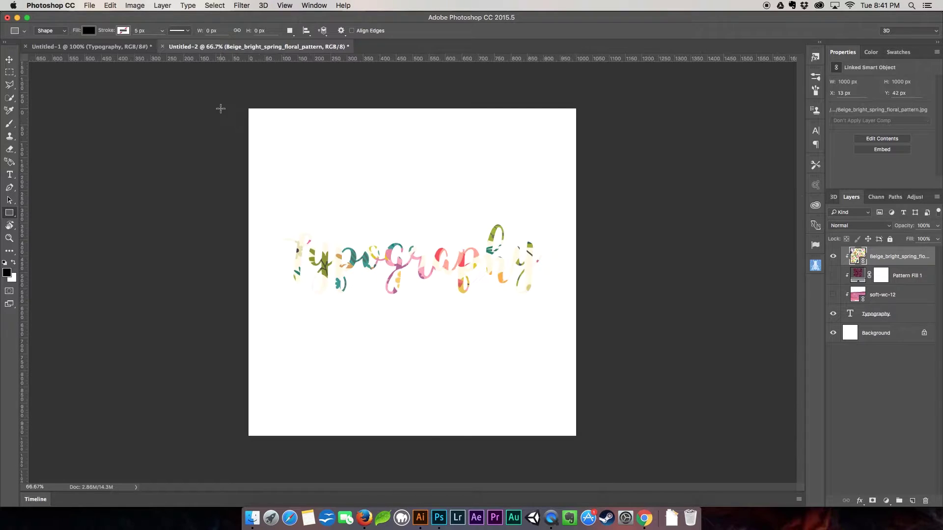
left_click_drag(244, 107, 588, 443)
left_click_drag(908, 259, 902, 342)
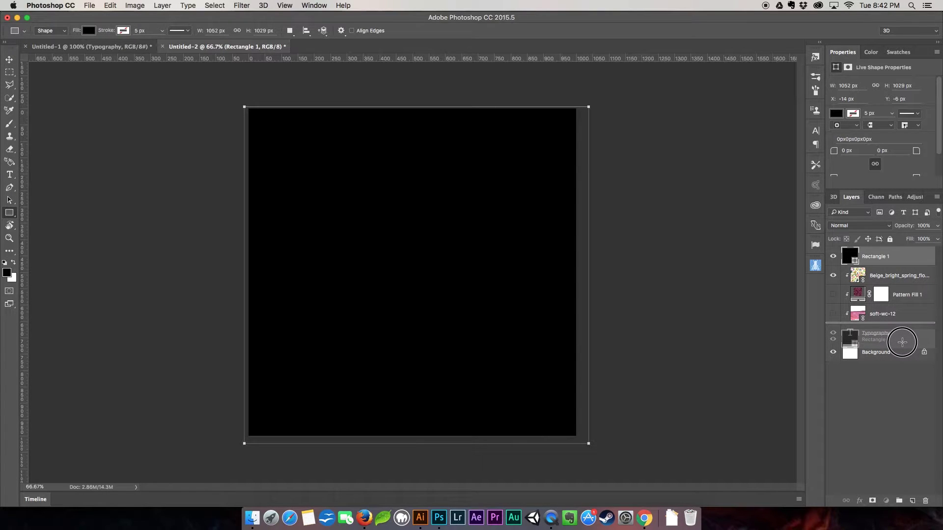
left_click_drag(903, 343, 901, 342)
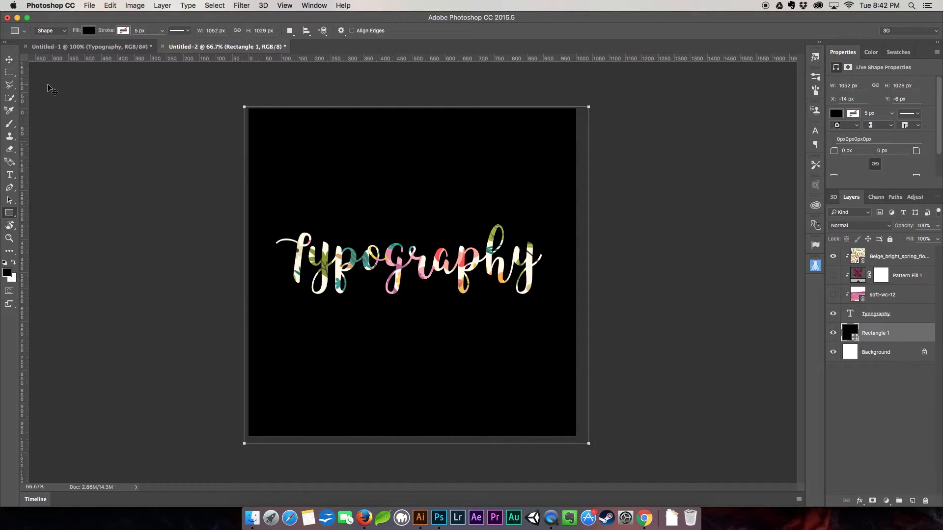
key("v")
left_click_drag(478, 266, 476, 266)
key("super+equal")
key("super+equal")
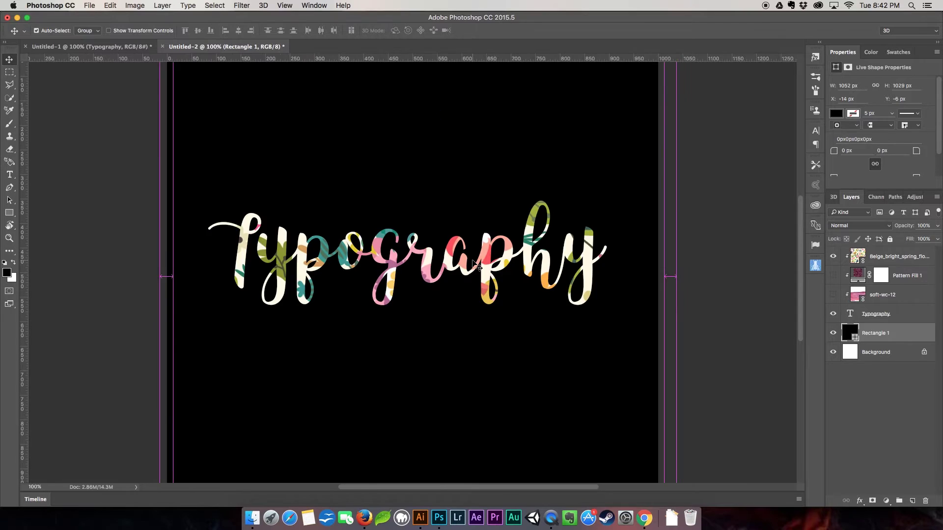
key("super+minus")
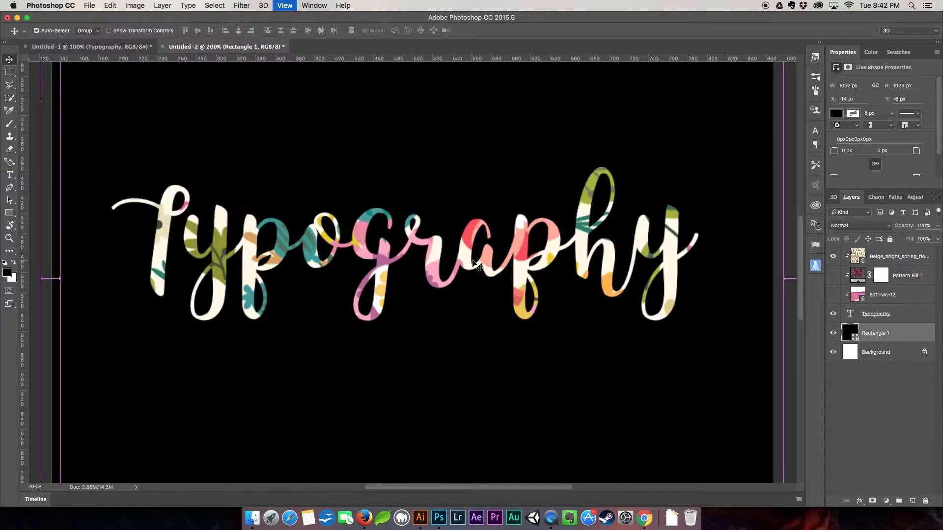